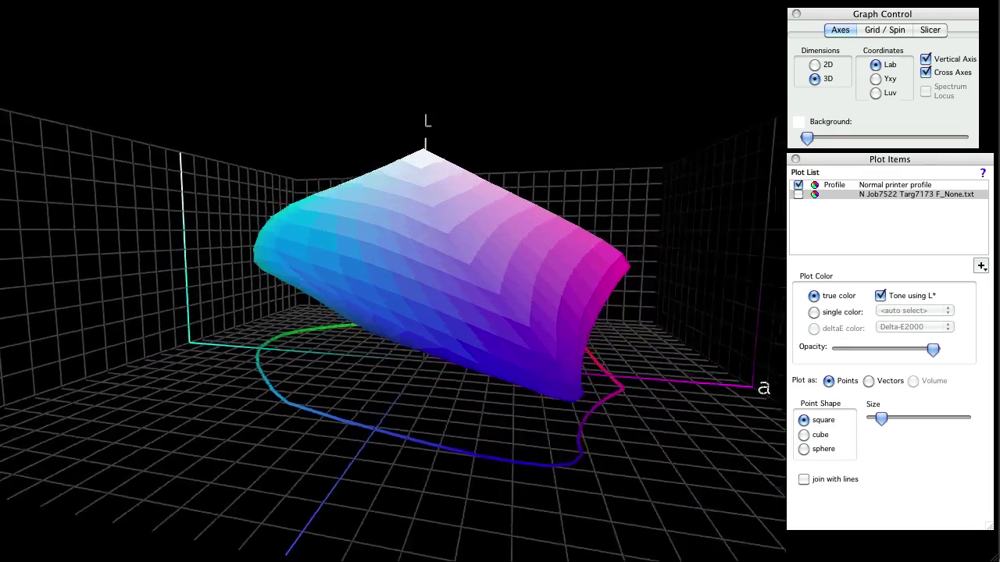
Display the N Job7522 Targ7173 F_None.txt measurement points over the Normal printer profile gamut and inspect them from several angles
left_click_drag(734, 261, 470, 262)
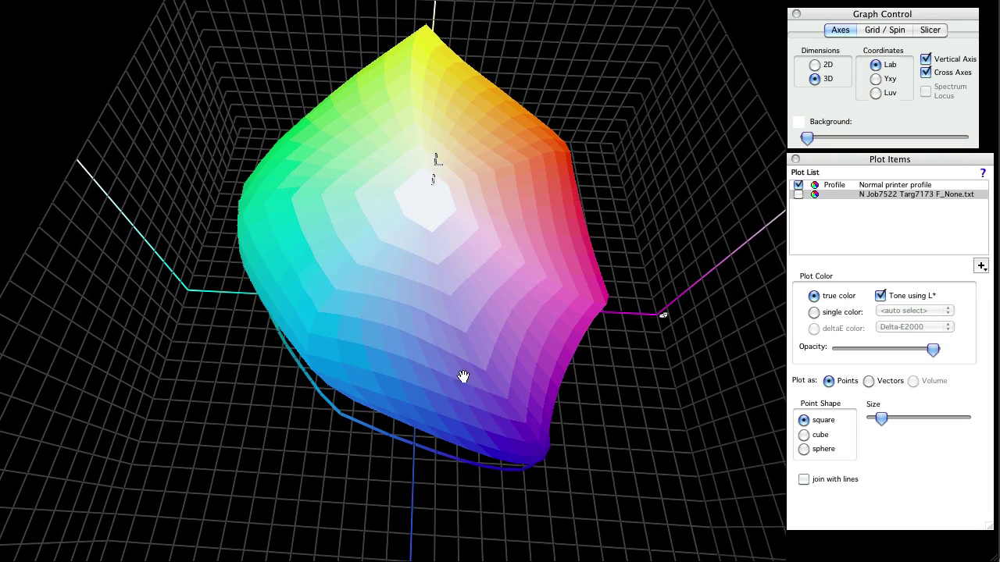
left_click_drag(617, 286, 486, 213)
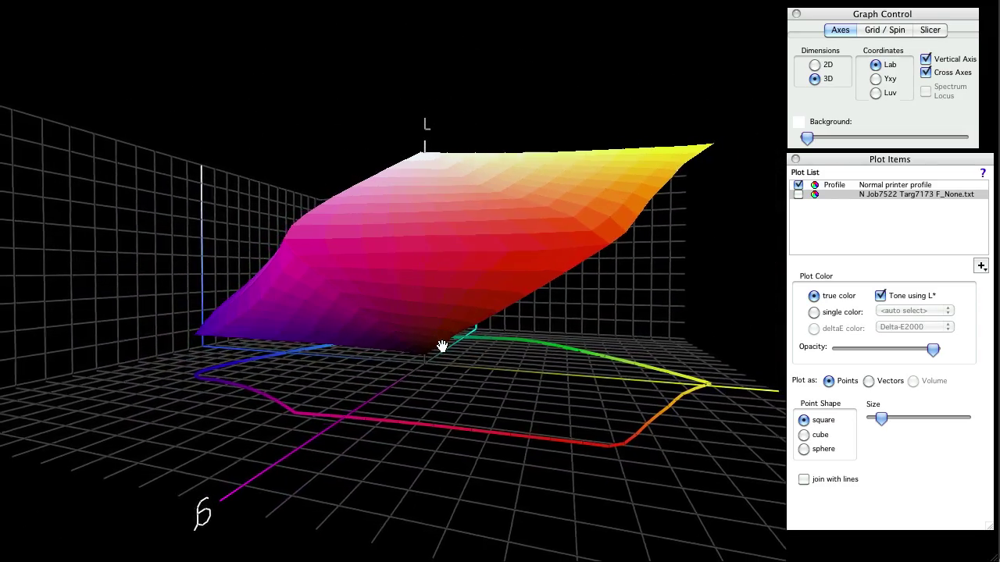
left_click_drag(442, 346, 523, 379)
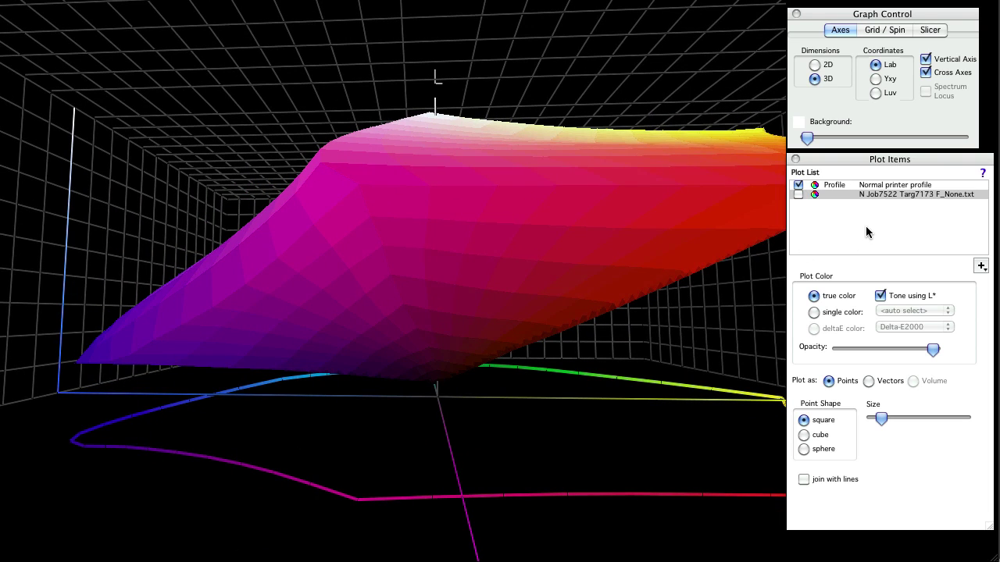
left_click(852, 196)
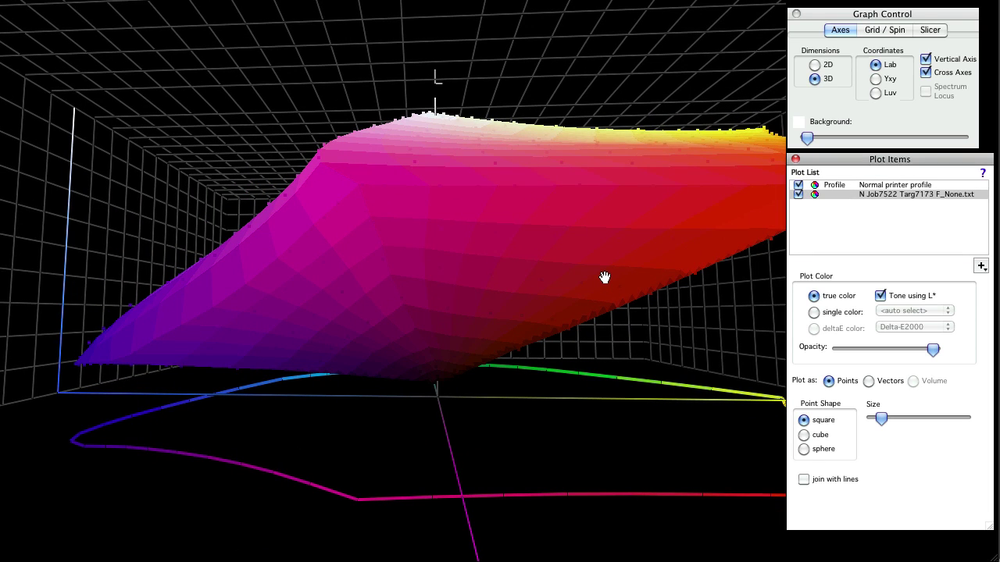
left_click_drag(598, 275, 556, 286)
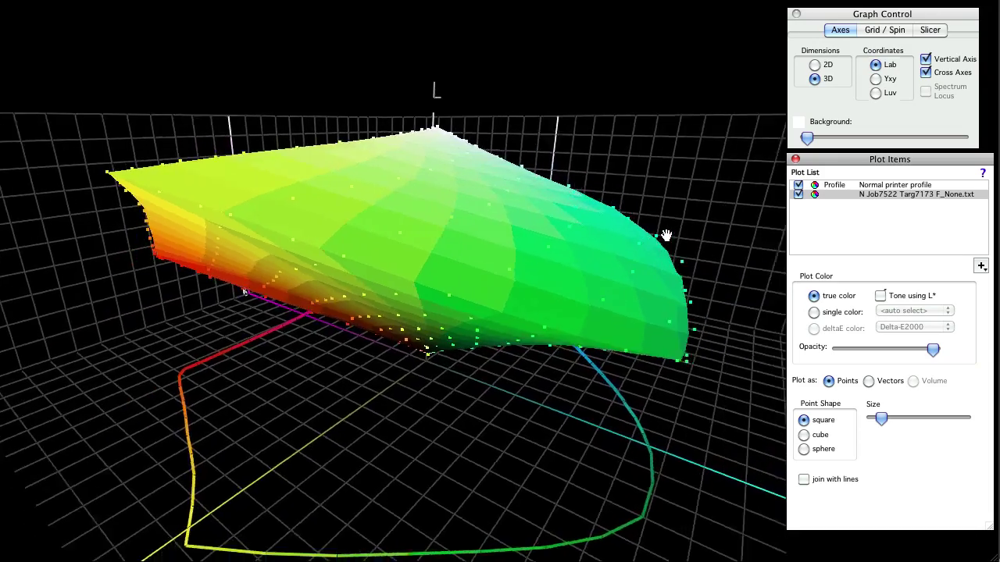
Remove the Normal printer profile from the plot list and examine the remaining N Job7522 Targ7173 F_None.txt points
left_click(818, 184)
key("Delete")
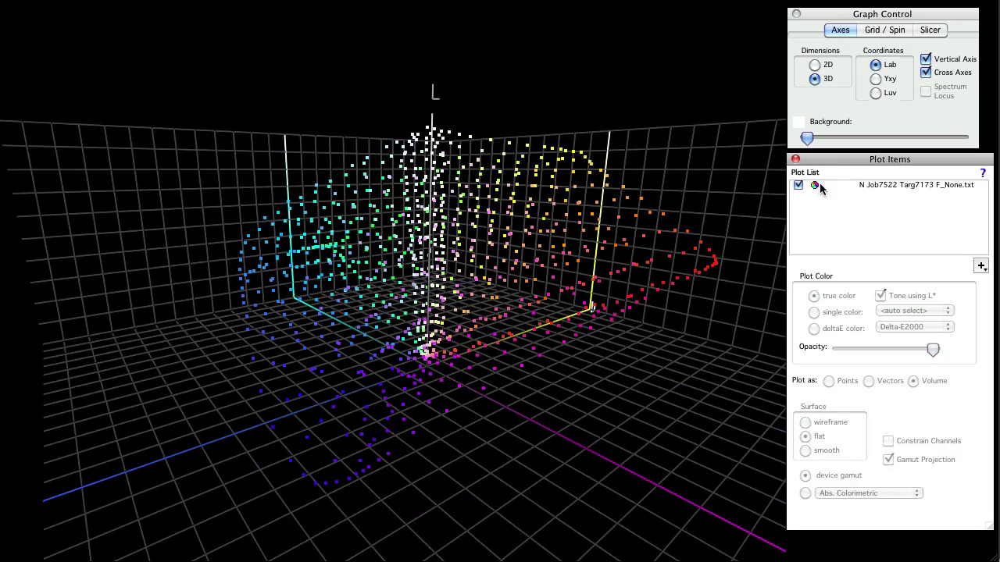
left_click(821, 186)
left_click_drag(663, 279, 602, 263)
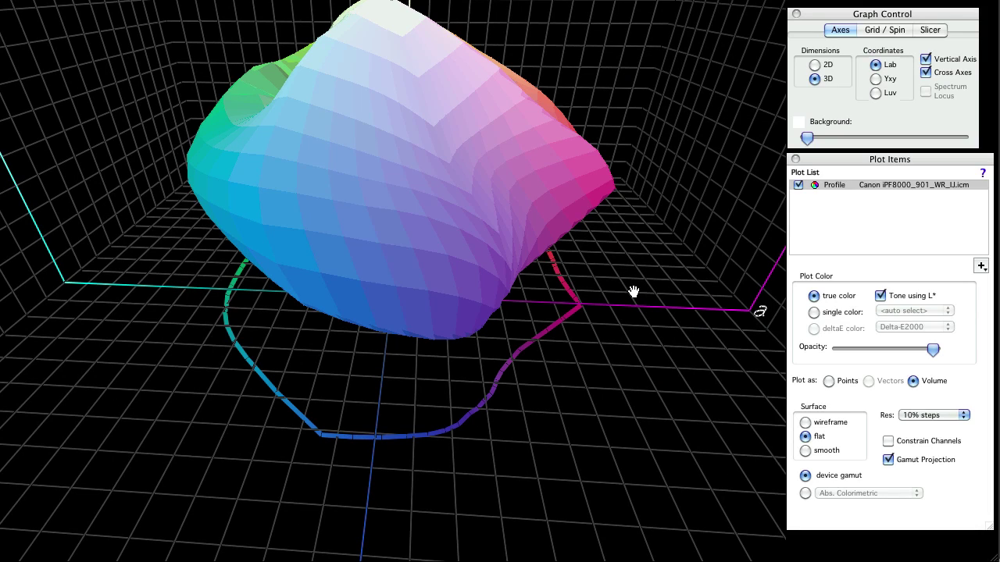
Set the Canon iPF8000_901_WR_IJ.icm gamut to 5% steps and inspect it as a wireframe
mouse_move(633, 290)
left_mouse_down()
mouse_move(624, 269)
mouse_move(620, 290)
left_mouse_up()
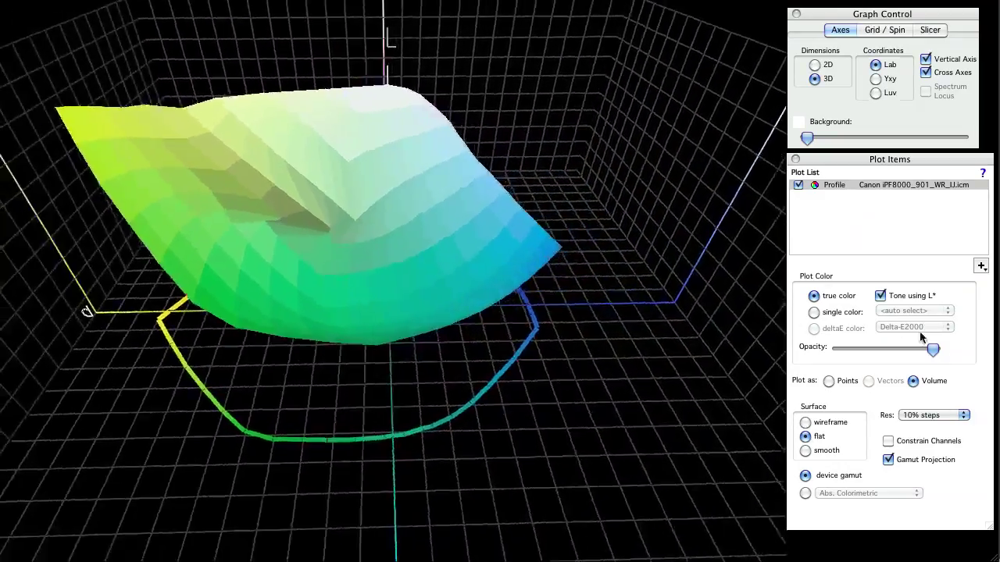
left_click(904, 416)
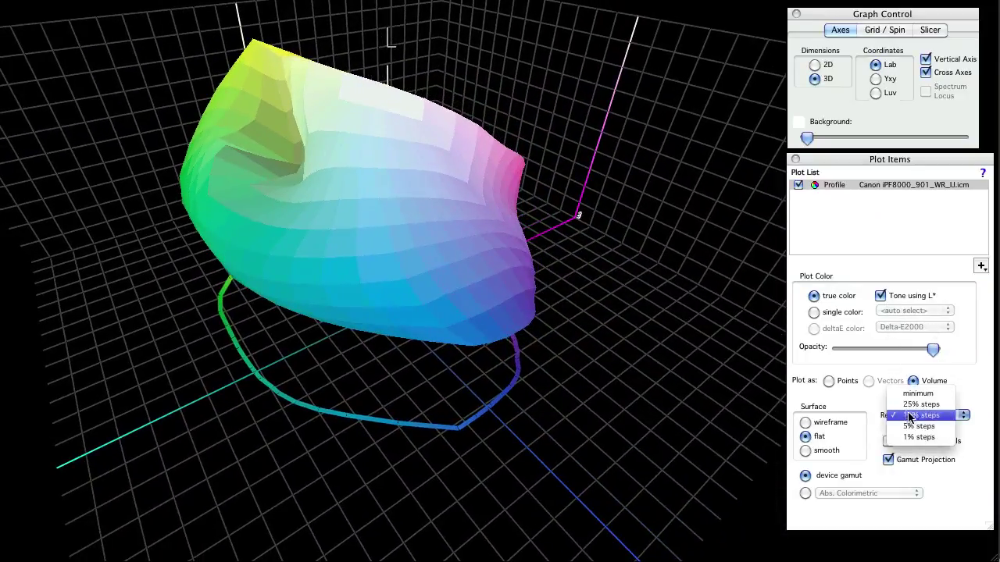
left_click(916, 424)
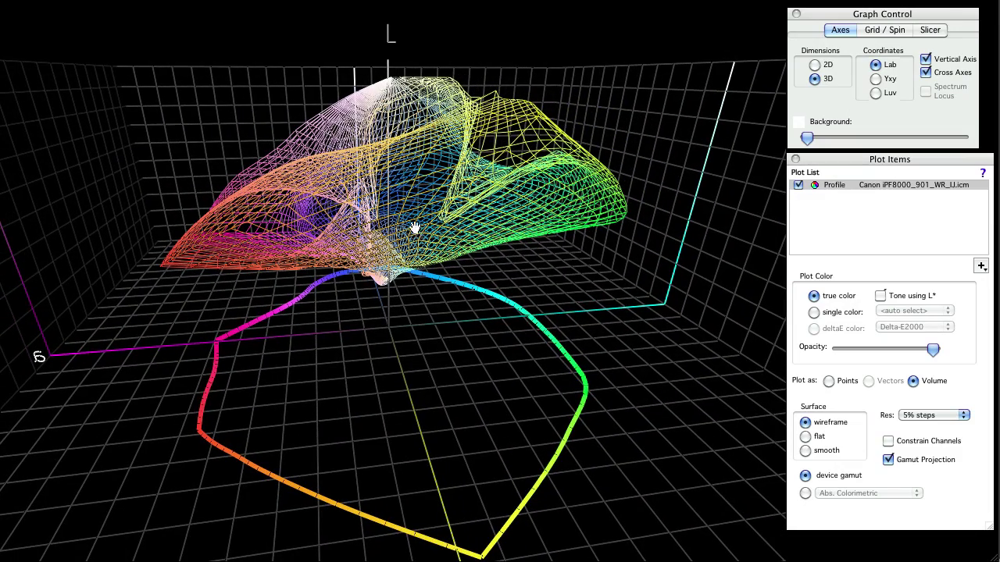
left_click_drag(365, 244, 668, 214)
Remove the Canon iPF8000_901_WR_IJ.icm profile from the plot list
left_click(841, 189)
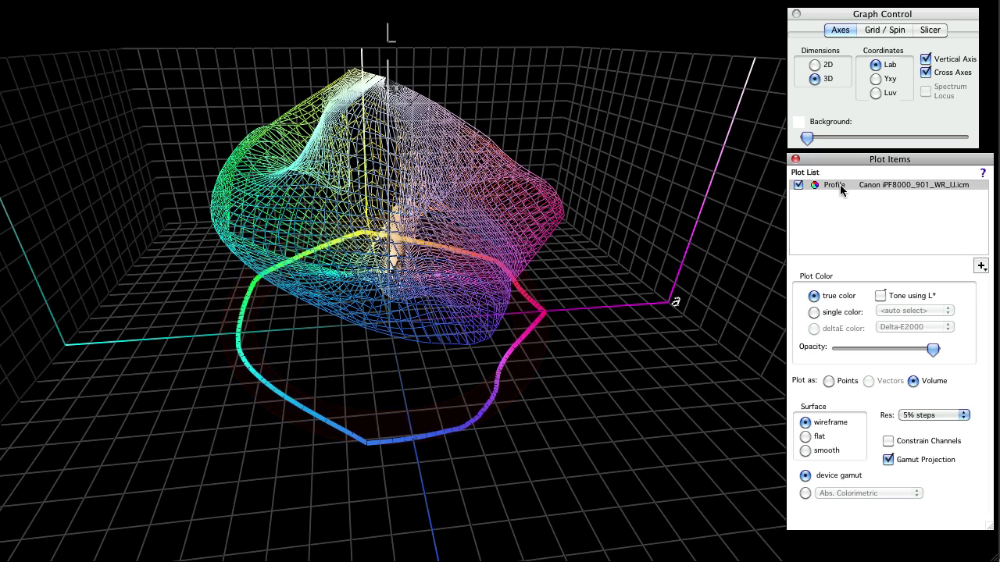
key("Delete")
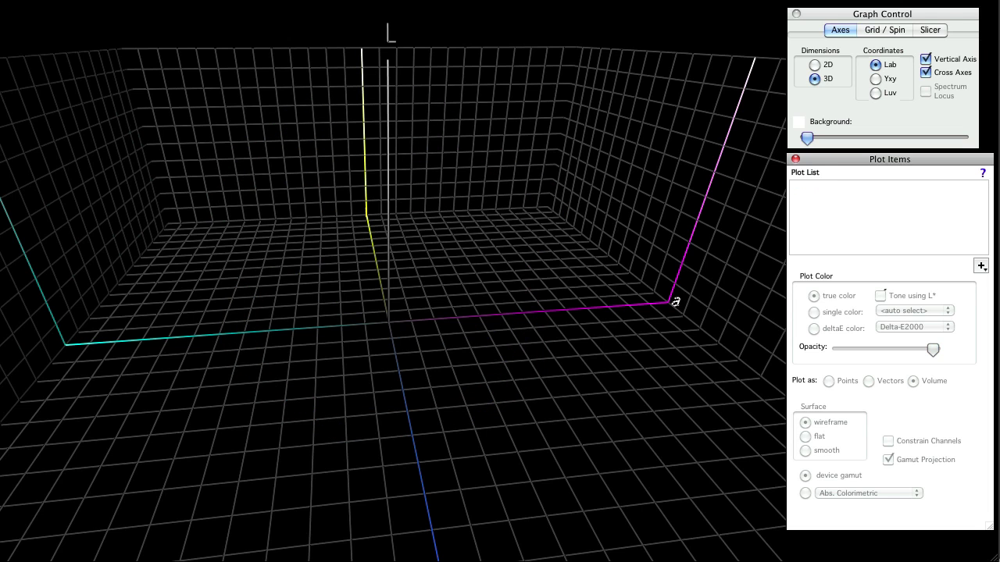
left_click(650, 298)
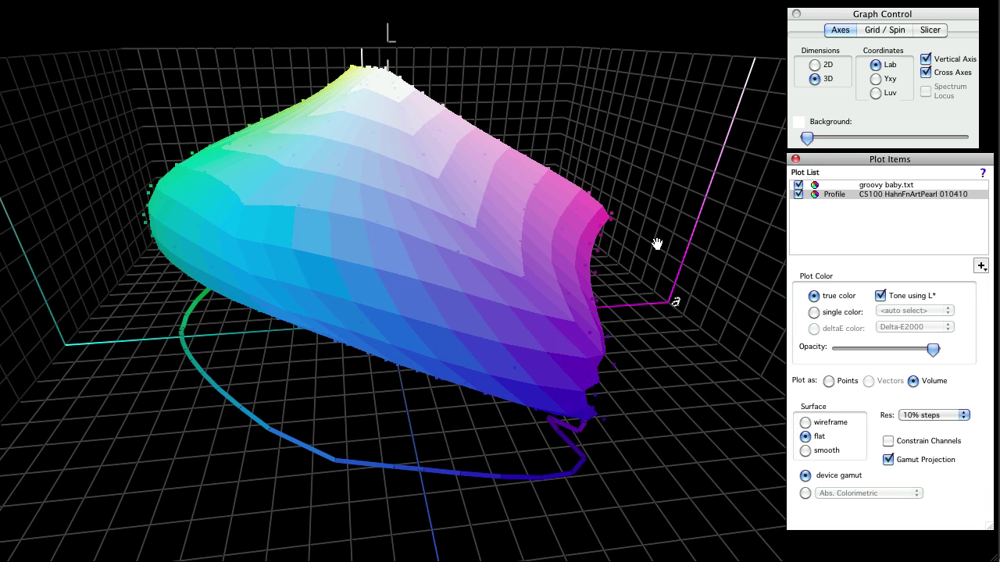
Examine the C5100 HahnFnArtPearl 010410 gamut together with the groovy baby.txt points against a light graph background
left_click_drag(656, 243, 622, 220)
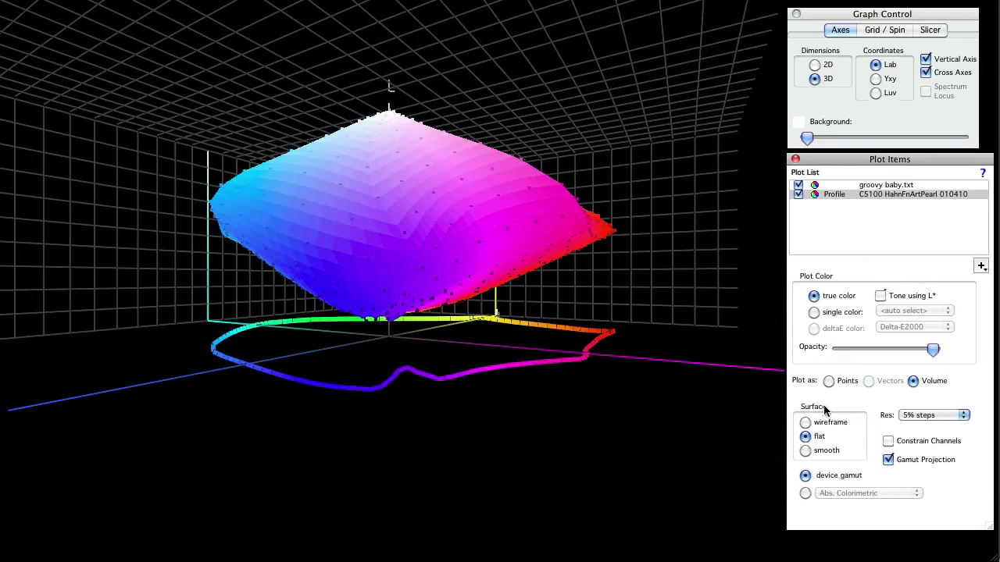
scroll(587, 305, "up", 6)
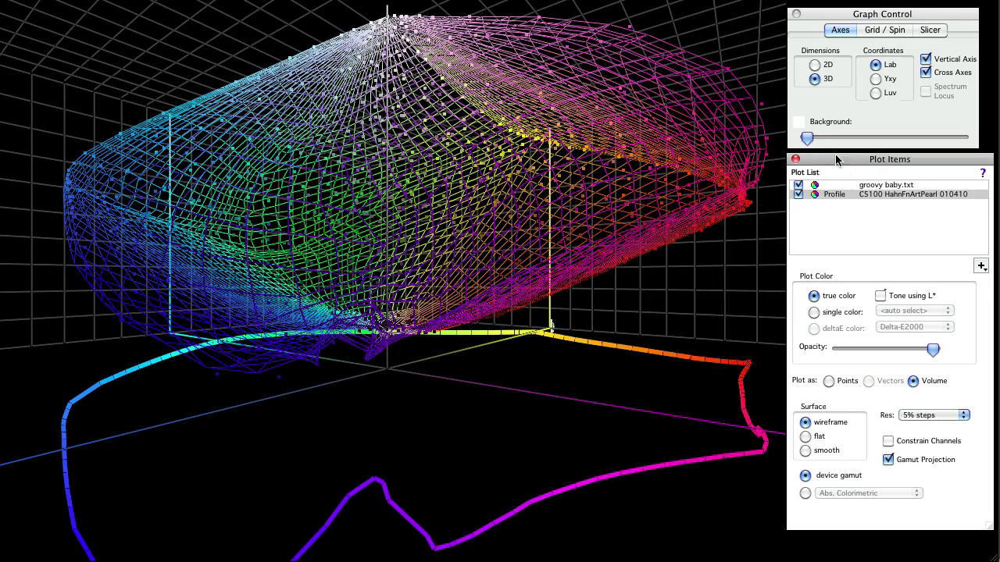
left_click_drag(807, 137, 955, 138)
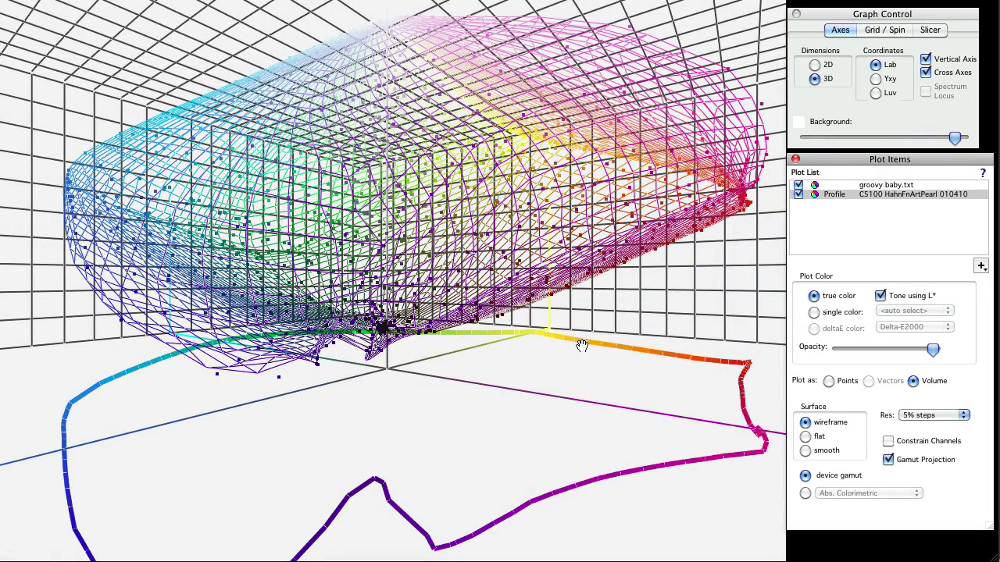
left_click_drag(582, 344, 587, 350)
scroll(587, 351, "up", 5)
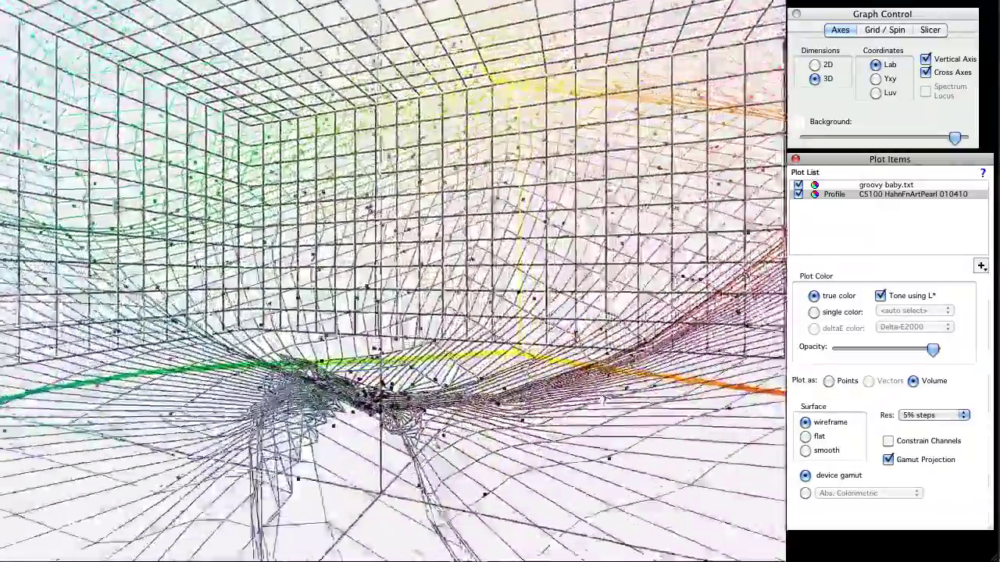
left_click_drag(603, 399, 539, 453)
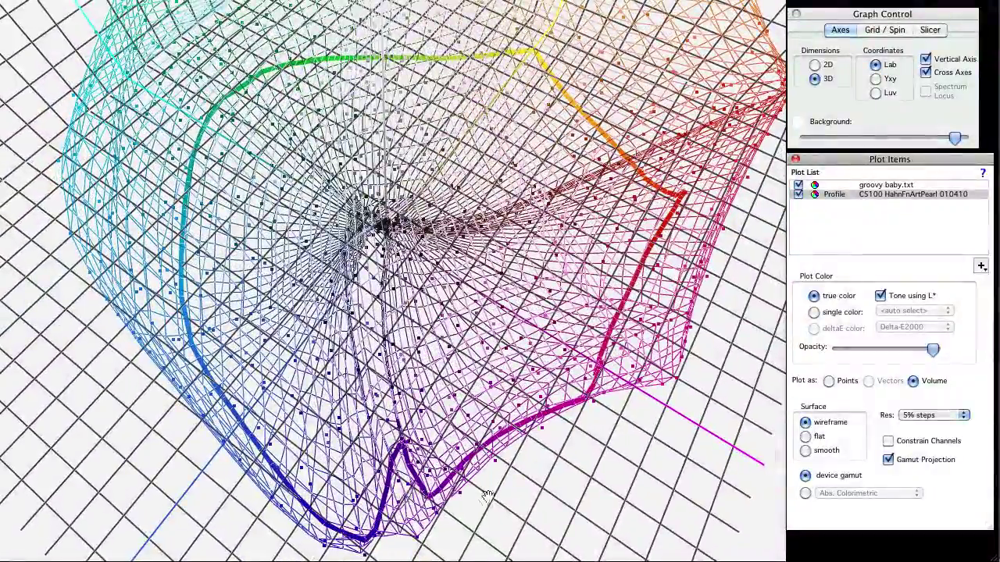
left_click_drag(486, 496, 462, 416)
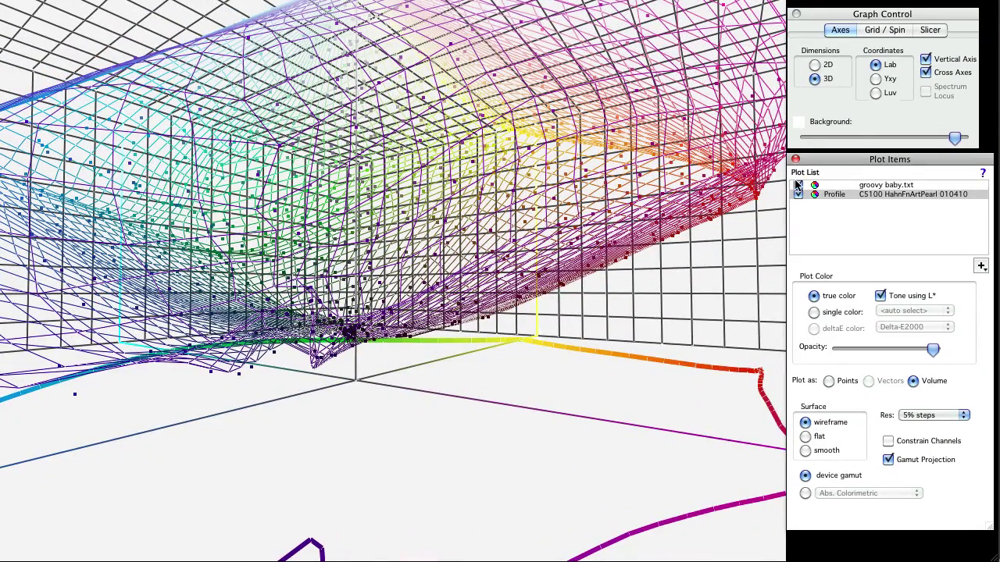
Return the graph background to black and remove groovy baby.txt and the C5100 HahnFnArtPearl 010410 profile from the plot list
left_click(799, 186)
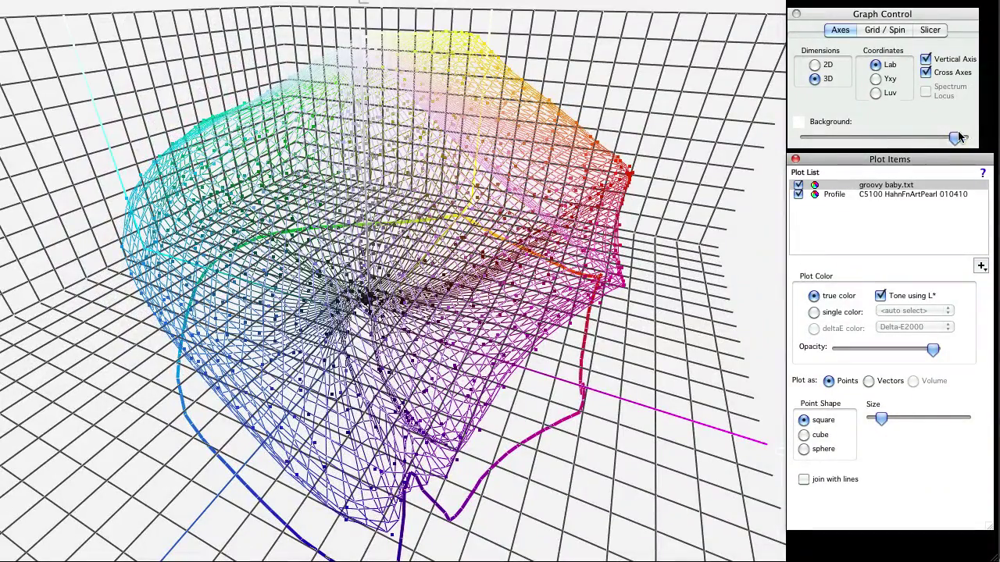
left_click_drag(960, 138, 807, 138)
key("Delete")
left_click(870, 184)
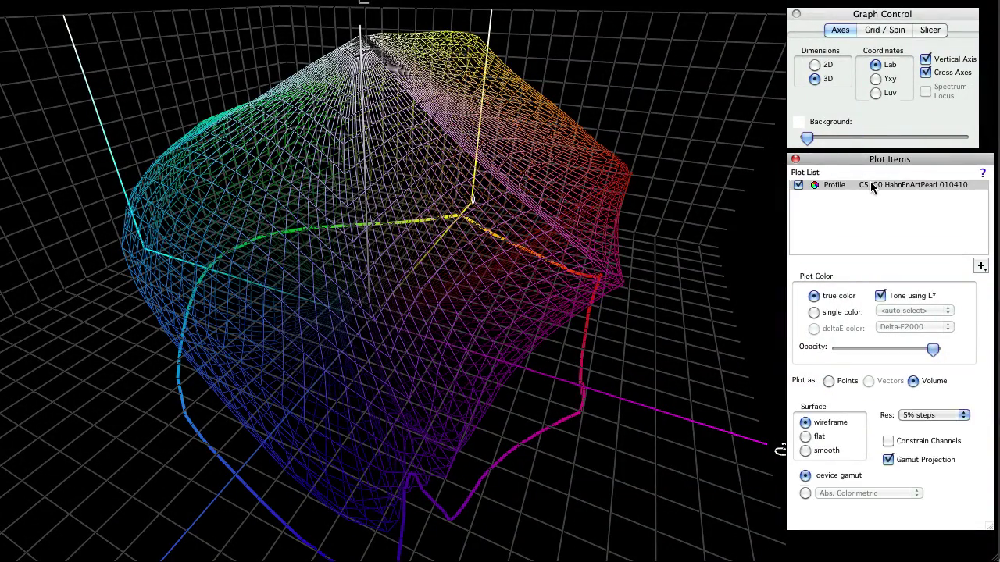
key("Delete")
key("super+z")
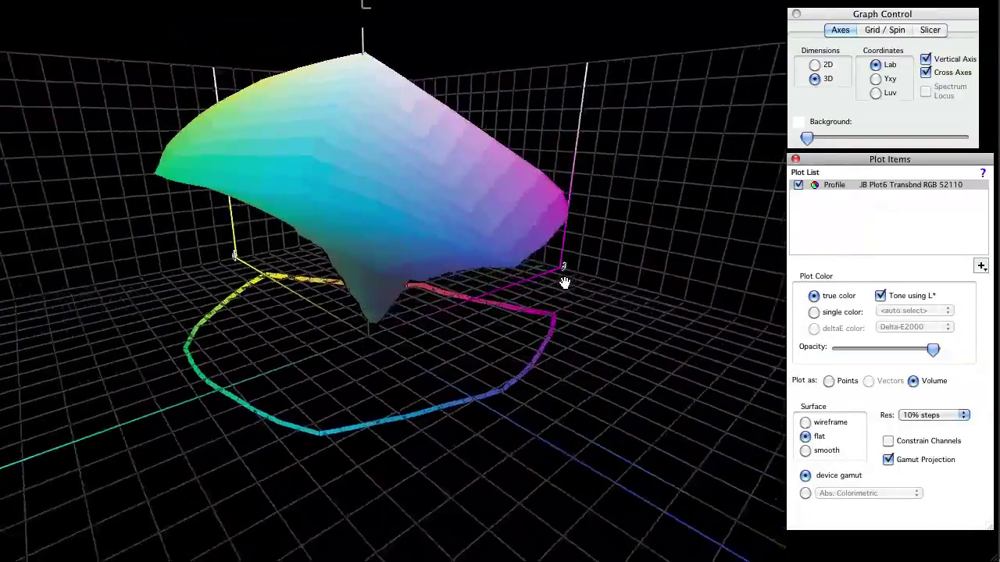
Compare the Only the Shadow knows.txt points with and without the JB Plot6 Transbnd RGB 52110 gamut displayed
left_click(568, 286)
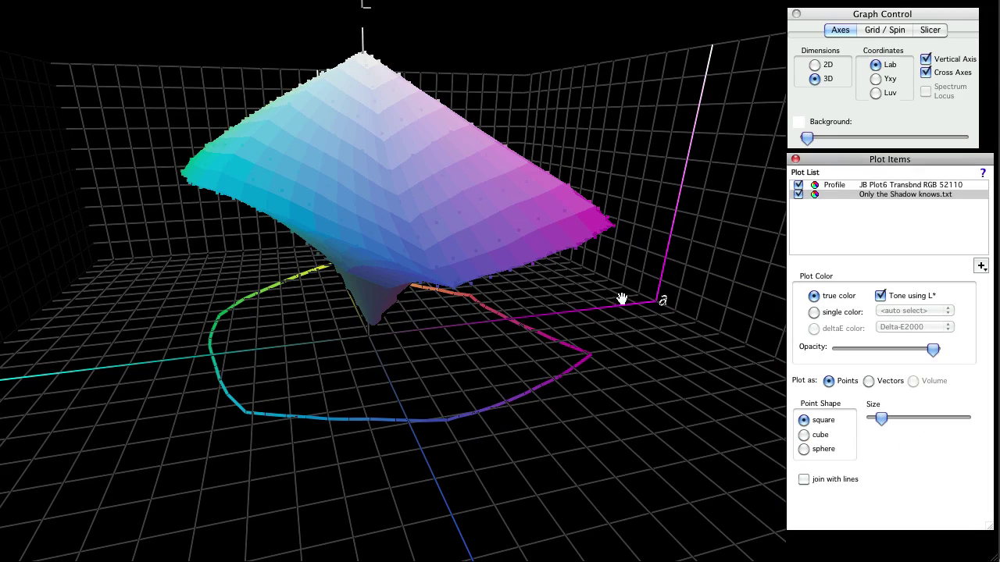
left_click_drag(546, 305, 264, 303)
left_click(798, 185)
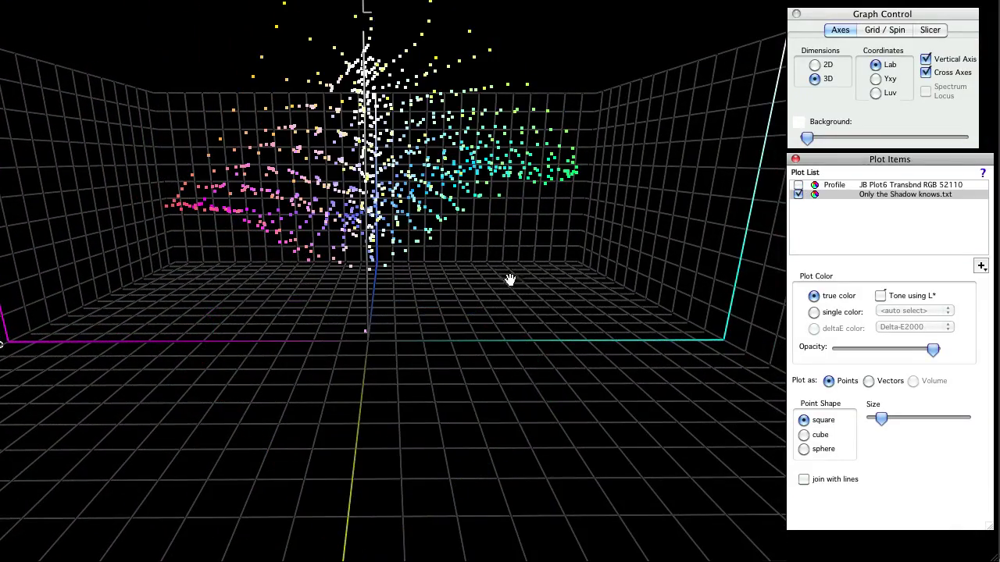
left_click_drag(499, 286, 599, 312)
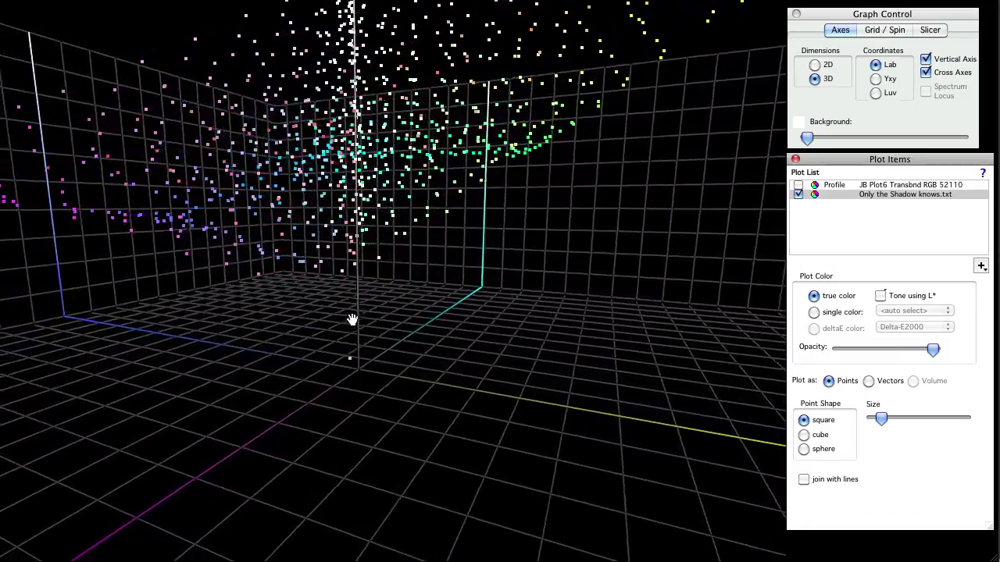
left_click_drag(351, 316, 399, 267)
left_click(798, 184)
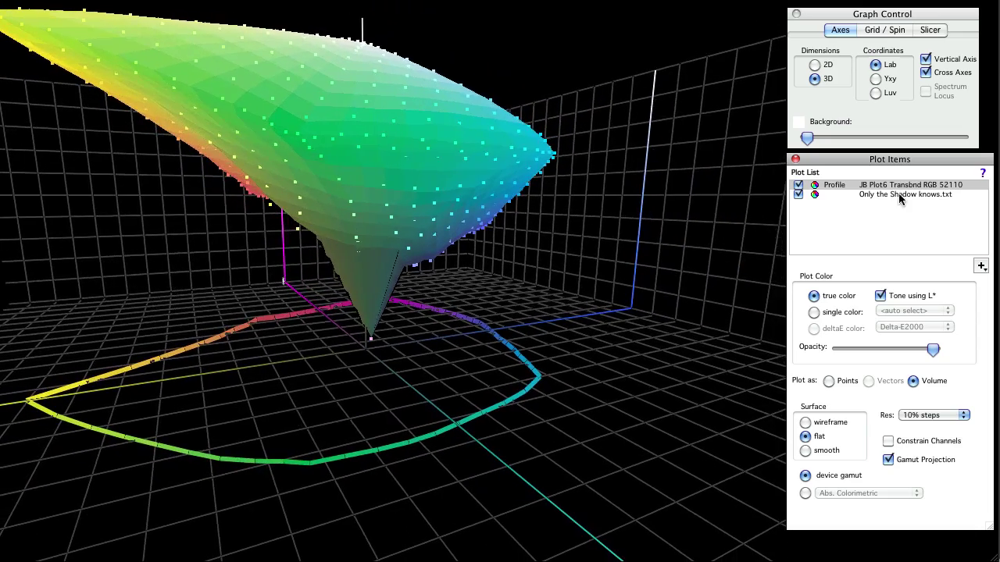
Open the Only the Shadow knows.txt color list in a Color Worksheet and enlarge its patch image area
left_click(898, 193)
double_click(898, 194)
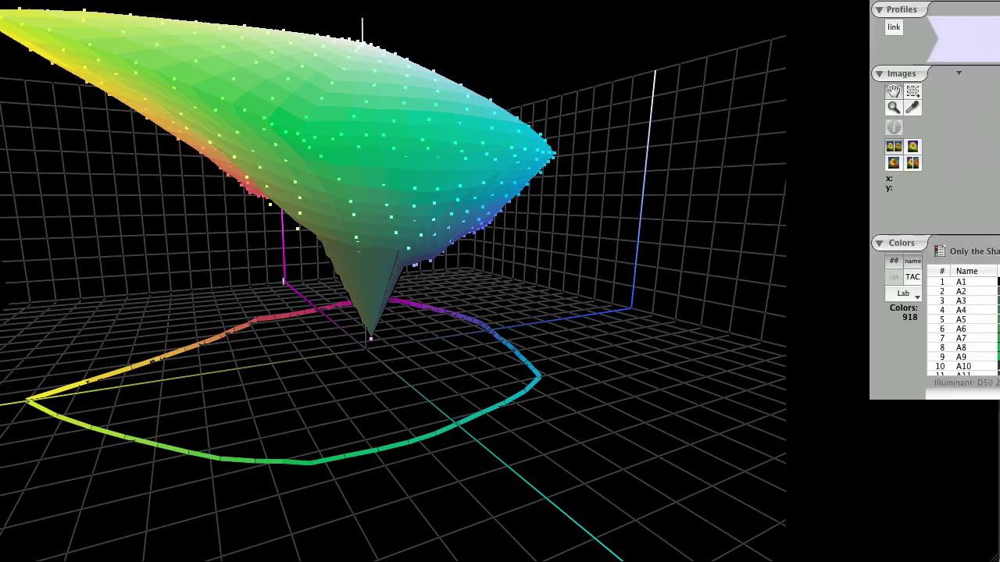
left_click_drag(533, 79, 529, 65)
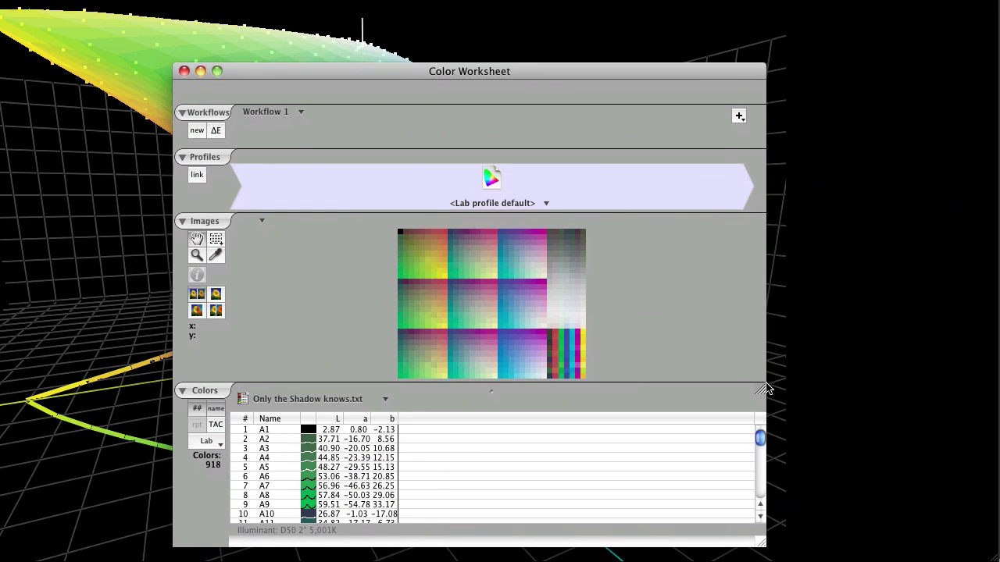
left_click_drag(764, 393, 837, 470)
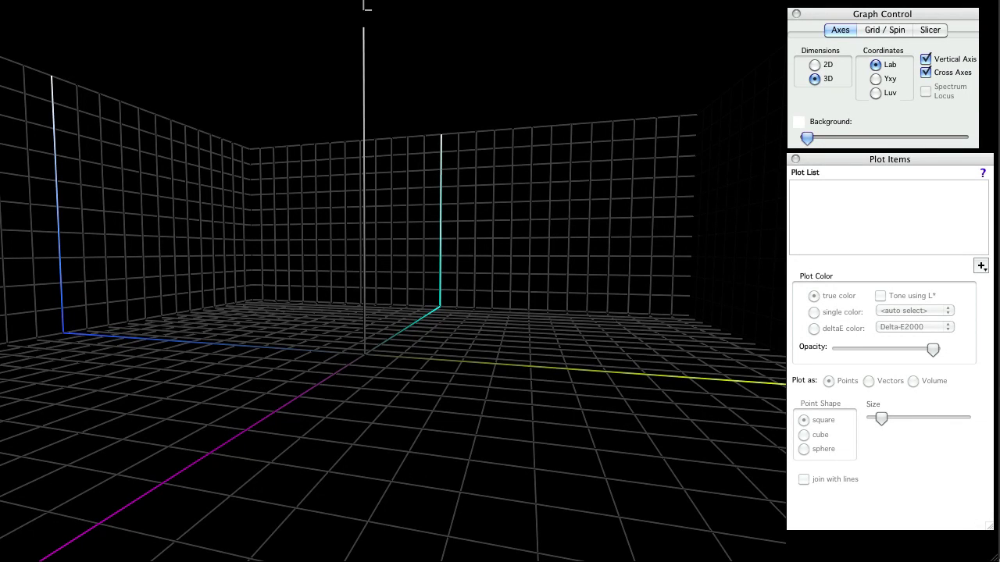
key("Tab")
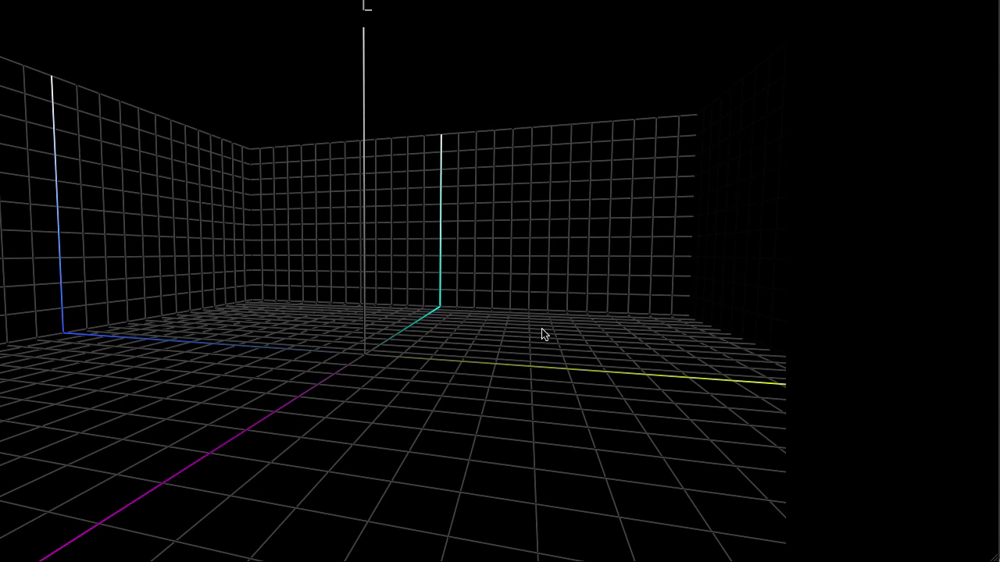
key("Tab")
left_click_drag(526, 387, 478, 401)
left_click_drag(849, 438, 826, 428)
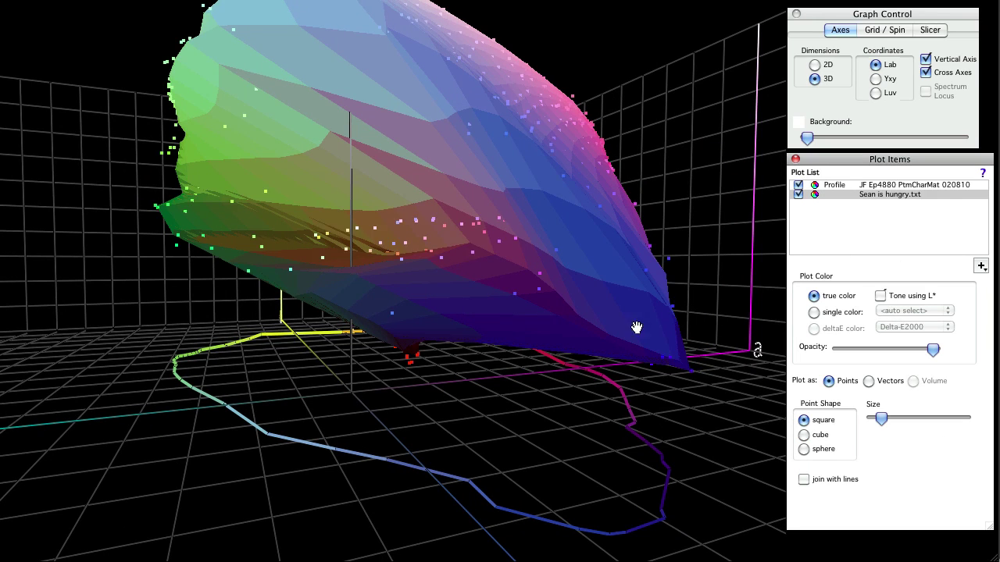
Open the Sean is hungry.txt color list in a Color Worksheet and enlarge its patch image area
left_click_drag(359, 324, 585, 346)
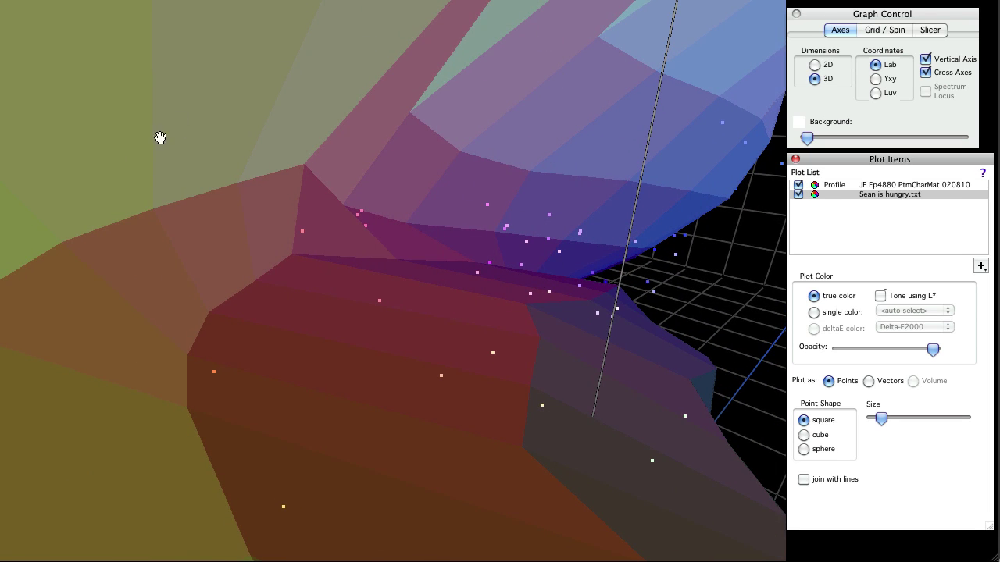
left_click_drag(525, 452, 457, 423)
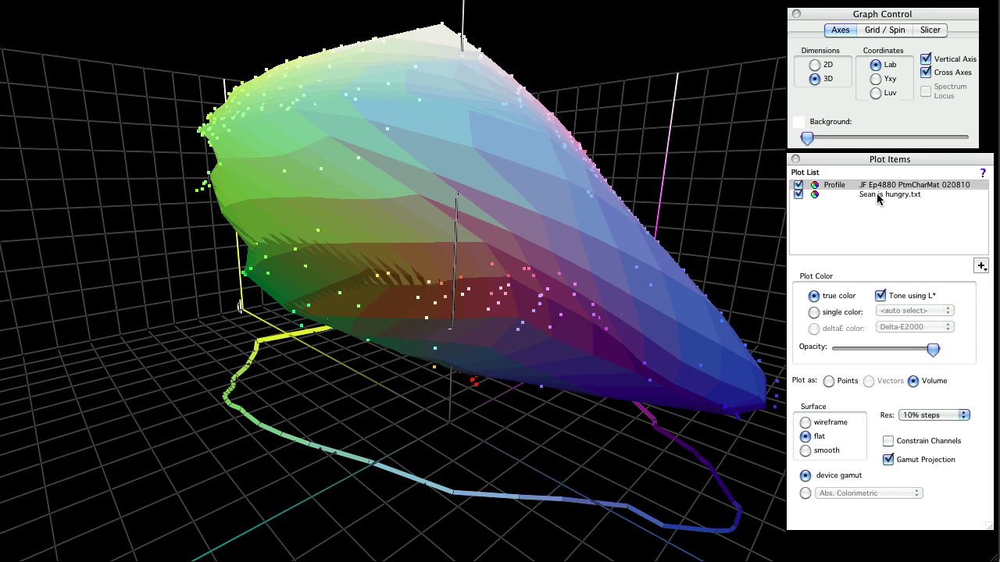
double_click(877, 194)
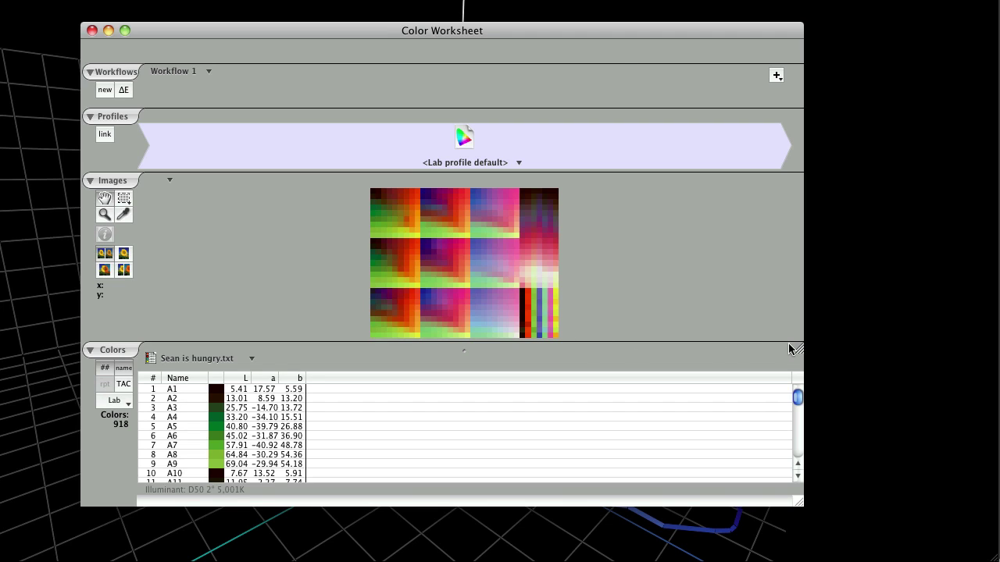
left_click_drag(800, 349, 805, 469)
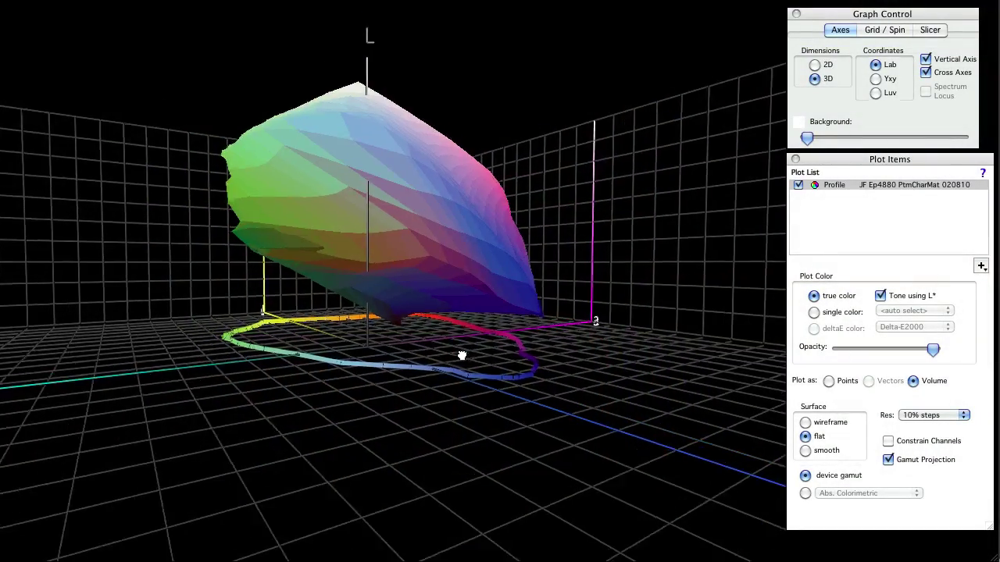
Inspect the JF Ep4880 PtmCharMat 020810 gamut and the Sean is hungry.txt points from different angles
left_click_drag(462, 361, 460, 400)
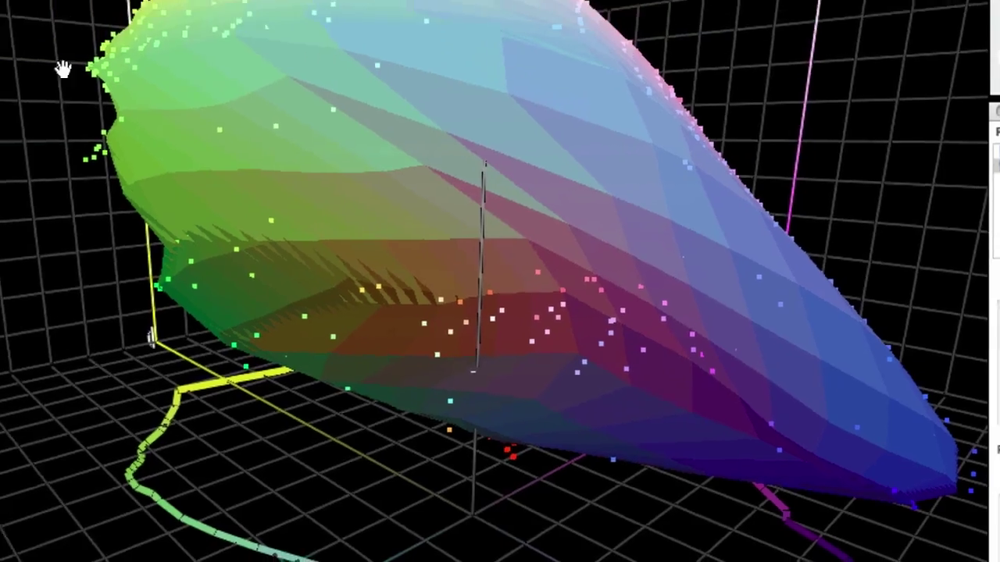
left_click_drag(62, 67, 434, 274)
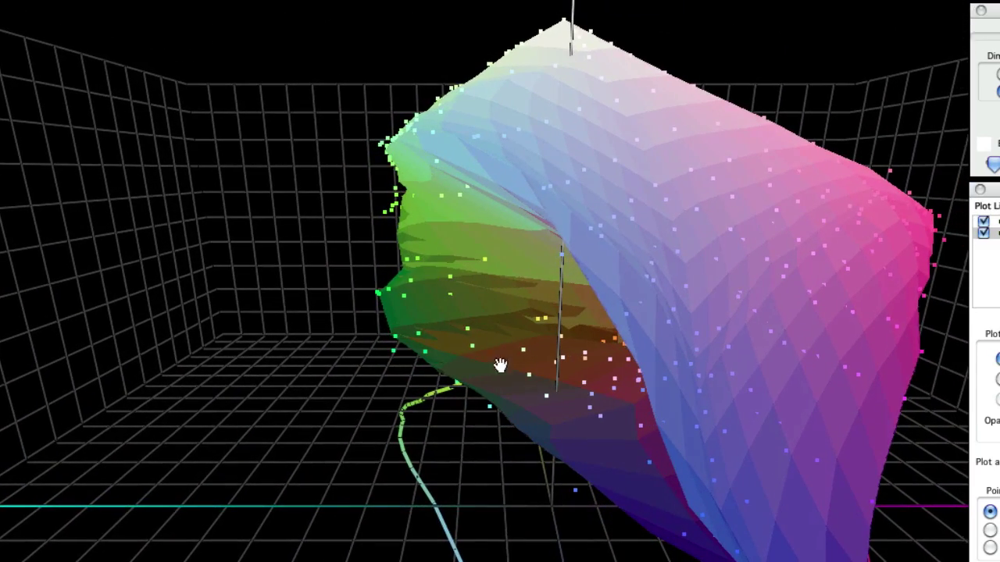